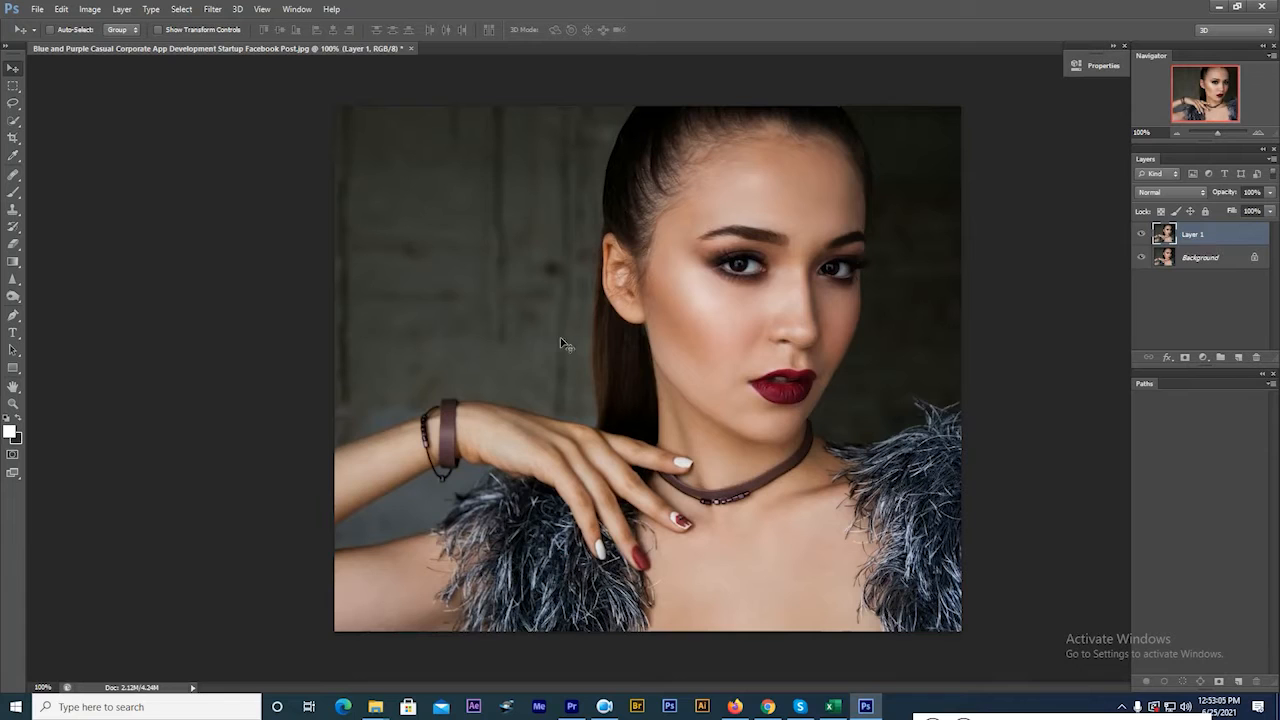
Add a Hue/Saturation adjustment layer above Layer 1 with Saturation set to -100.
click(1203, 357)
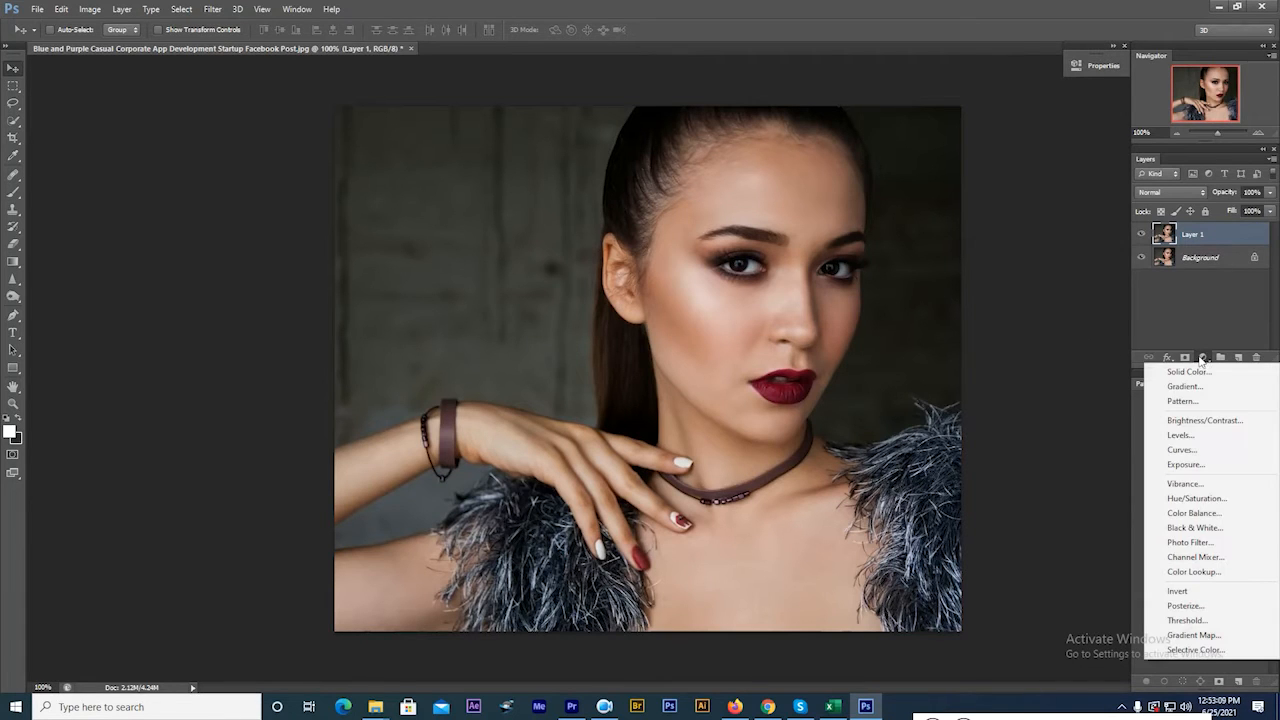
click(1195, 498)
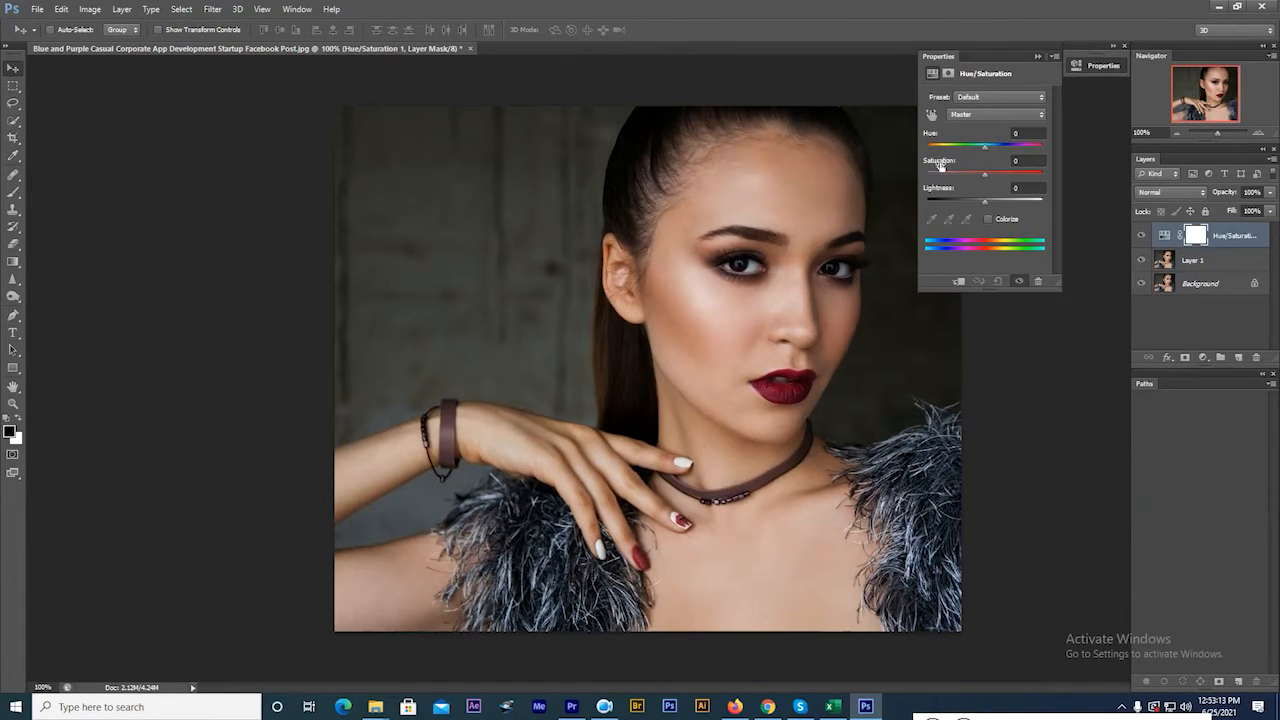
drag(986, 178, 915, 176)
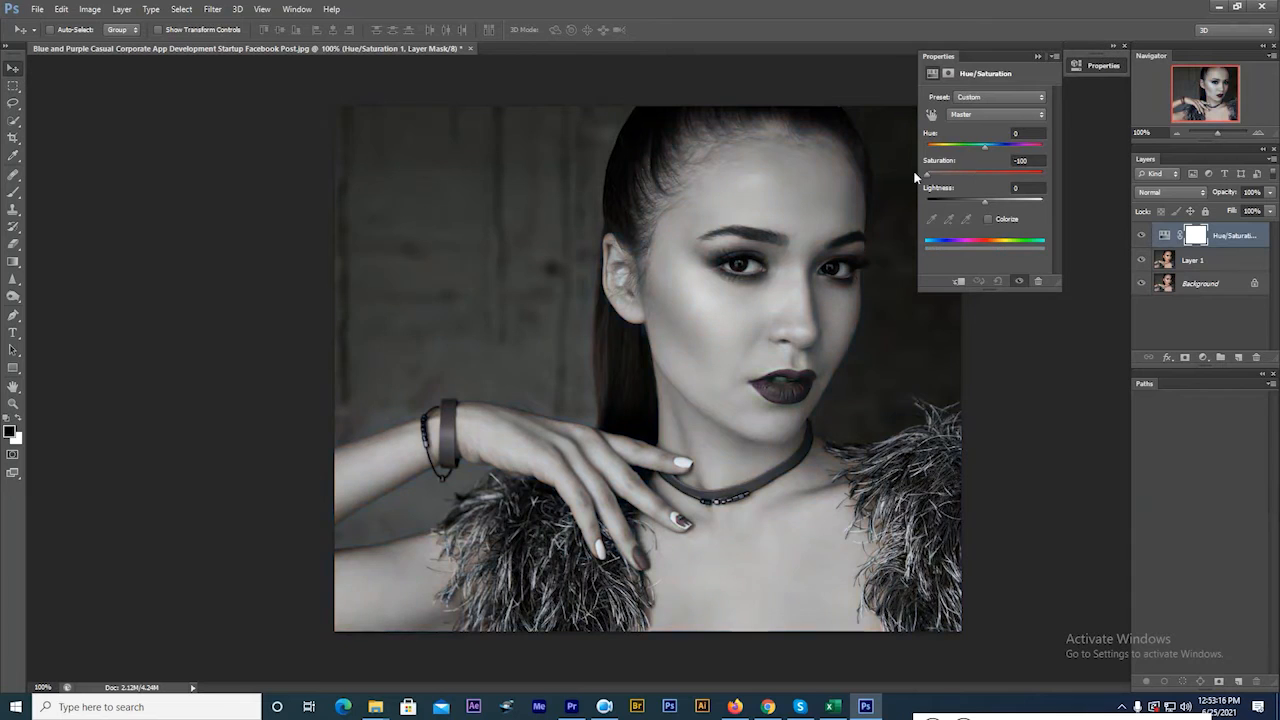
click(1037, 57)
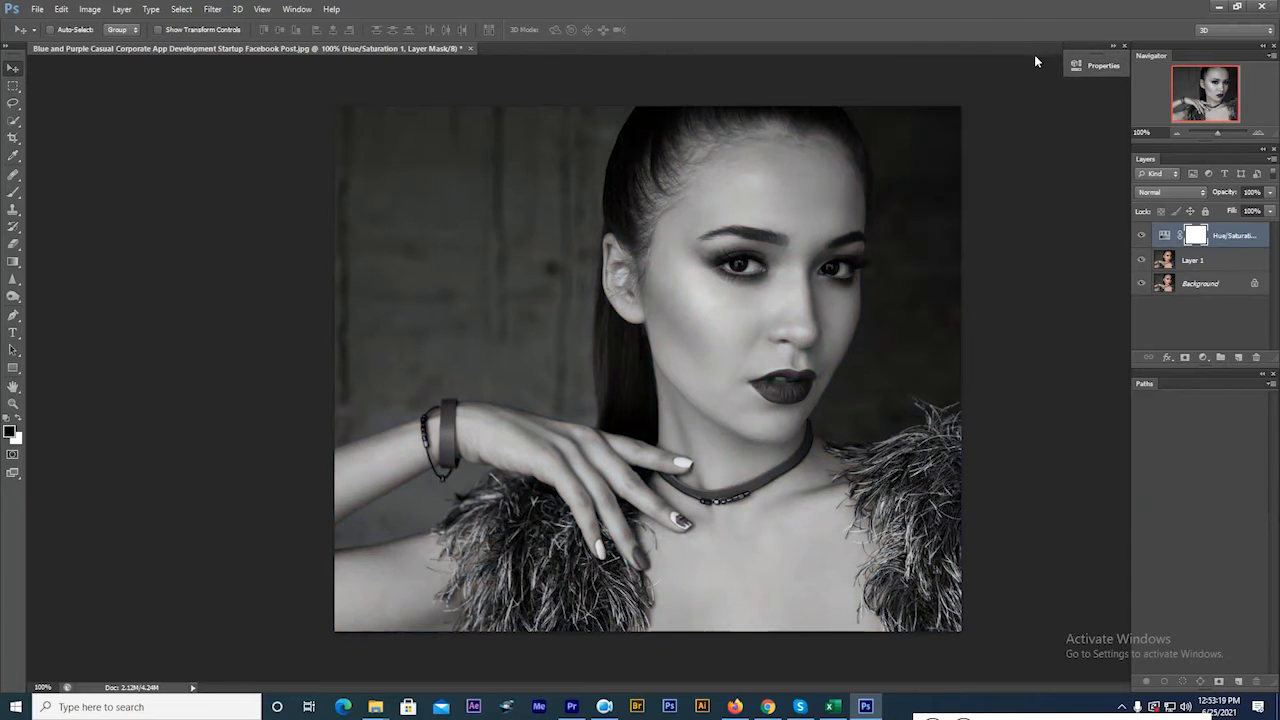
Change Layer 1's blend mode to Color Dodge and invert its colors.
click(1200, 261)
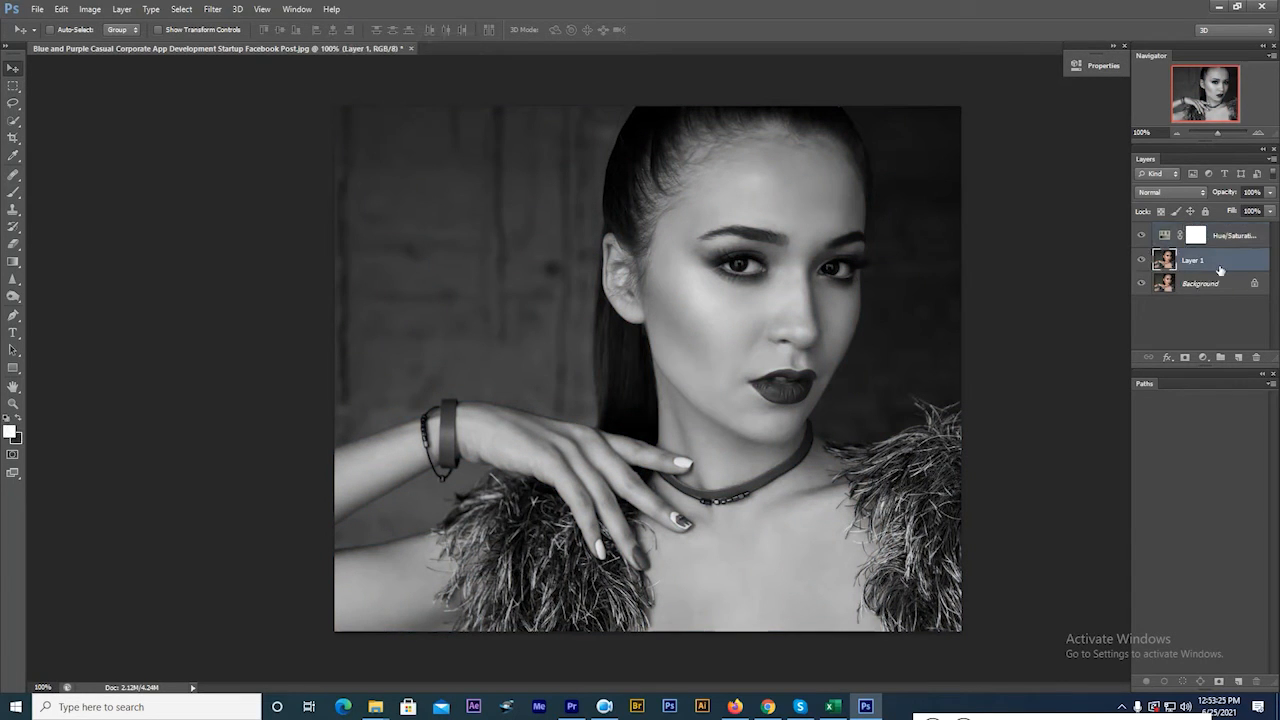
click(1203, 192)
click(1160, 318)
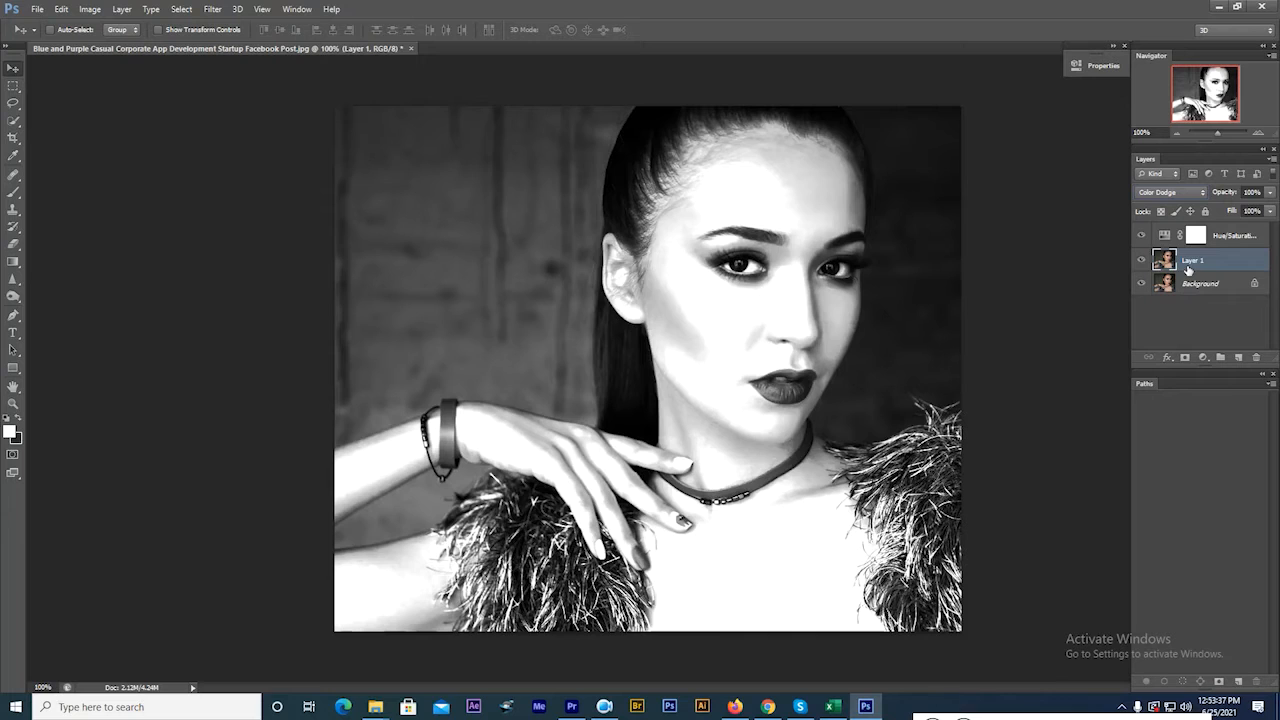
key(ctrl+i)
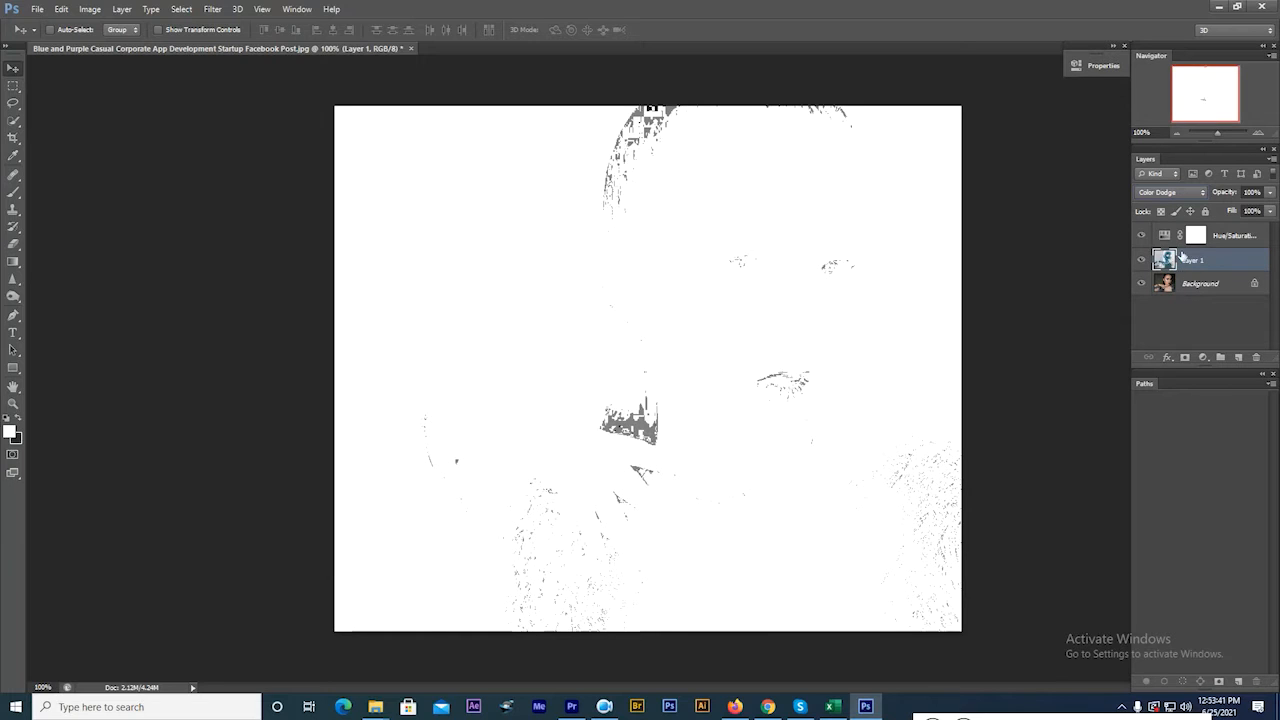
Apply a Gaussian Blur to Layer 1, adjusting the radius until the portrait reads as a pencil sketch.
click(205, 10)
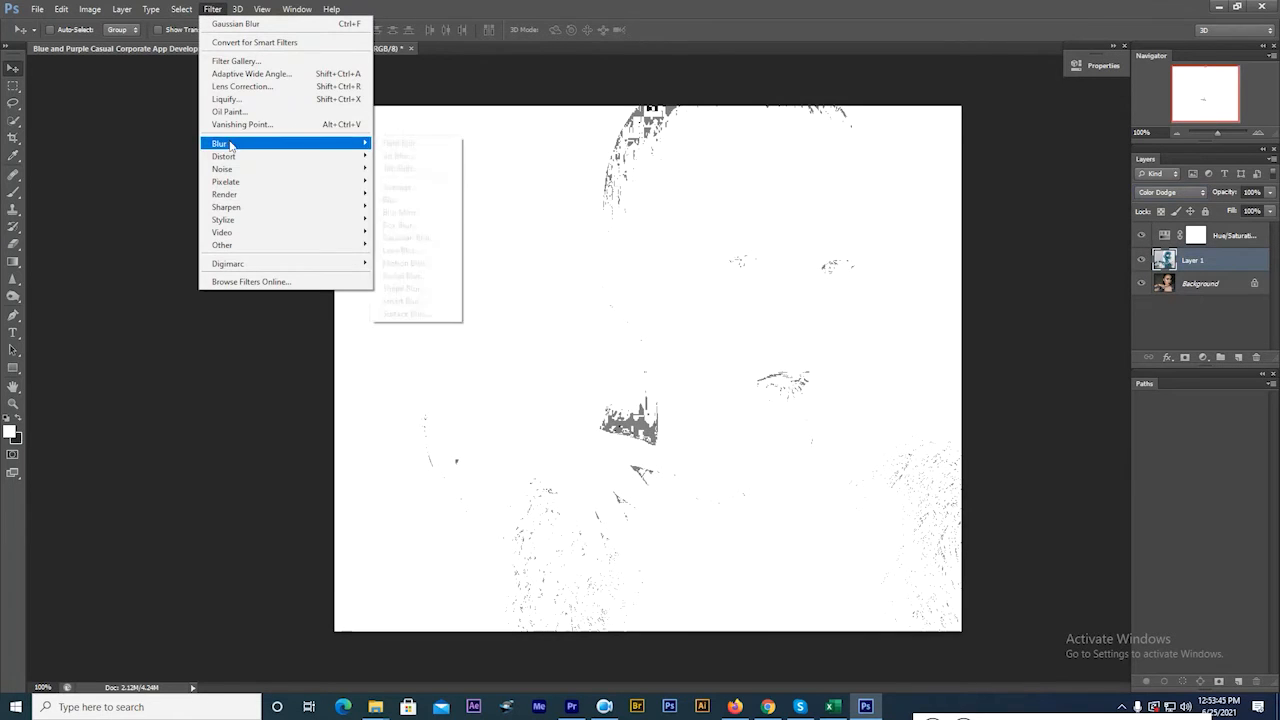
mouse_move(233, 146)
click(405, 238)
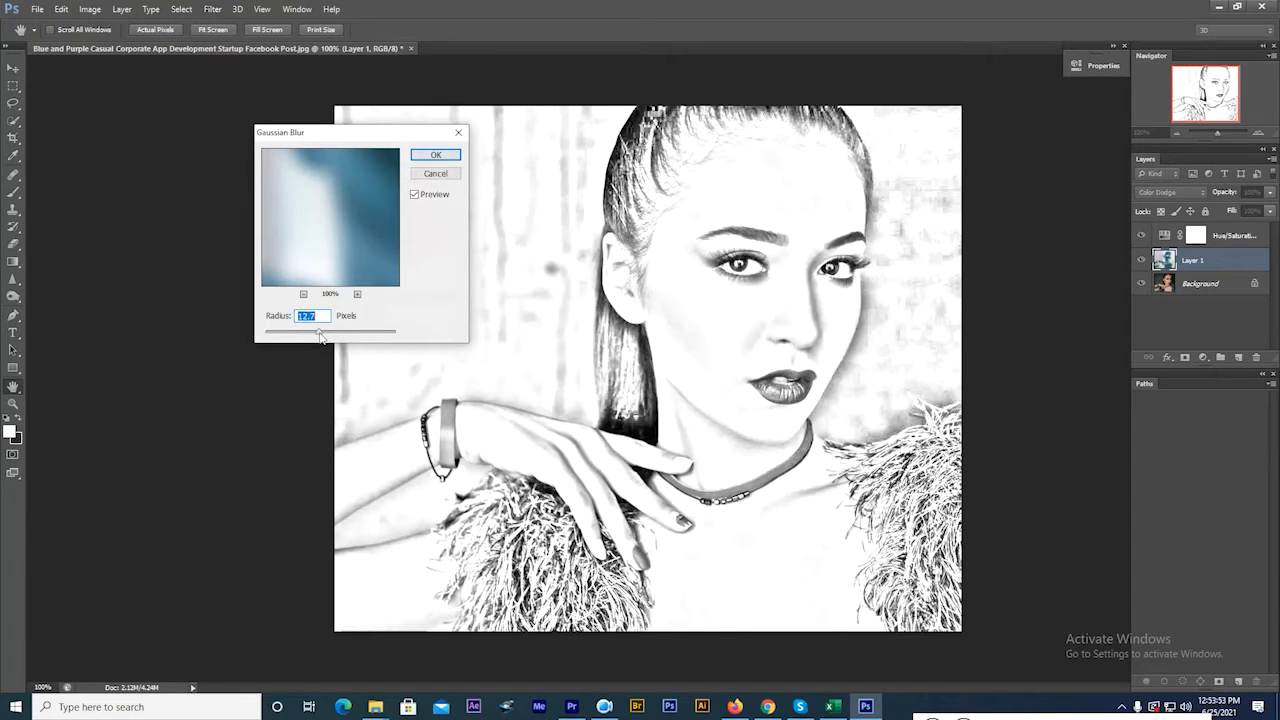
drag(318, 339, 328, 337)
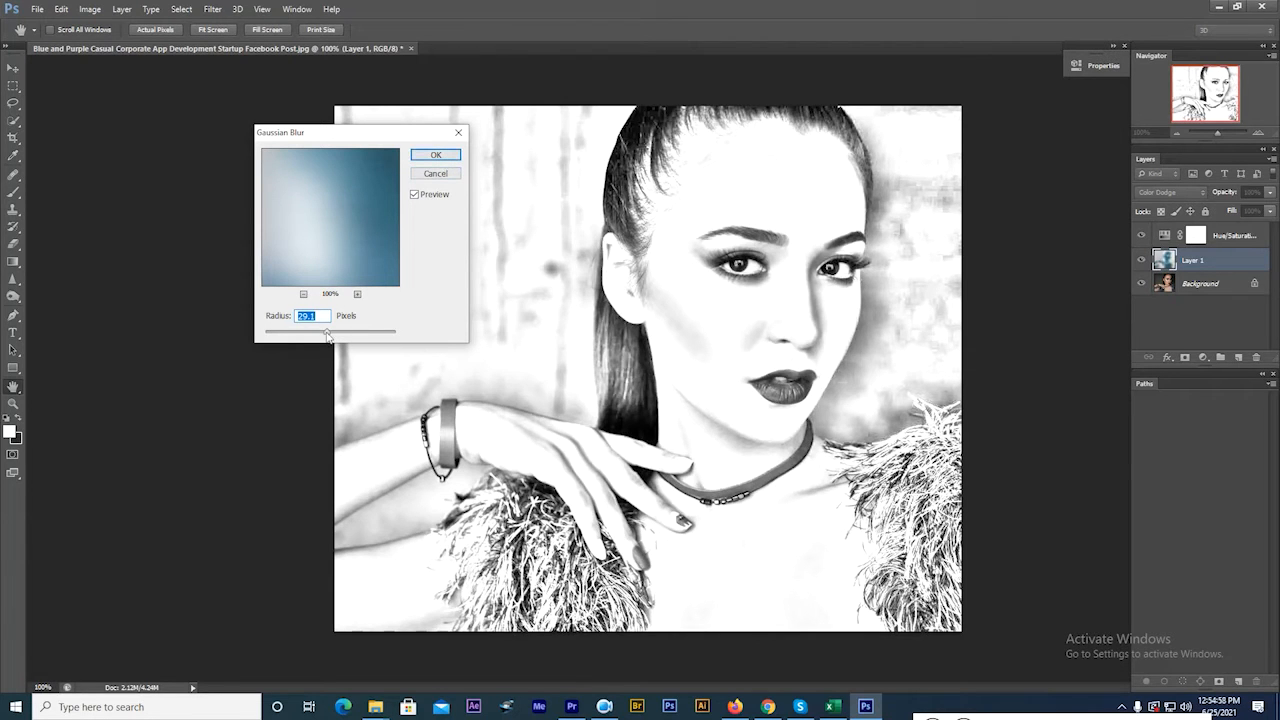
click(437, 156)
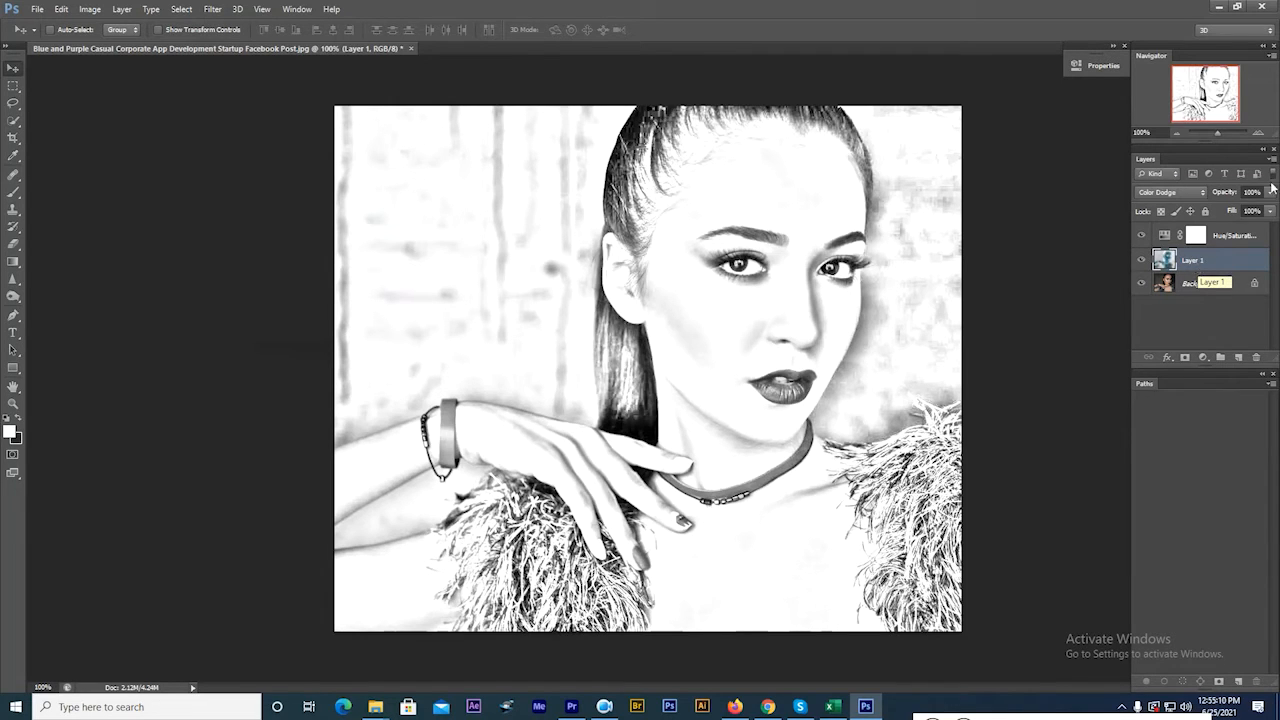
Add a Levels adjustment layer above Layer 1 with the shadow input level set to 45.
click(1203, 357)
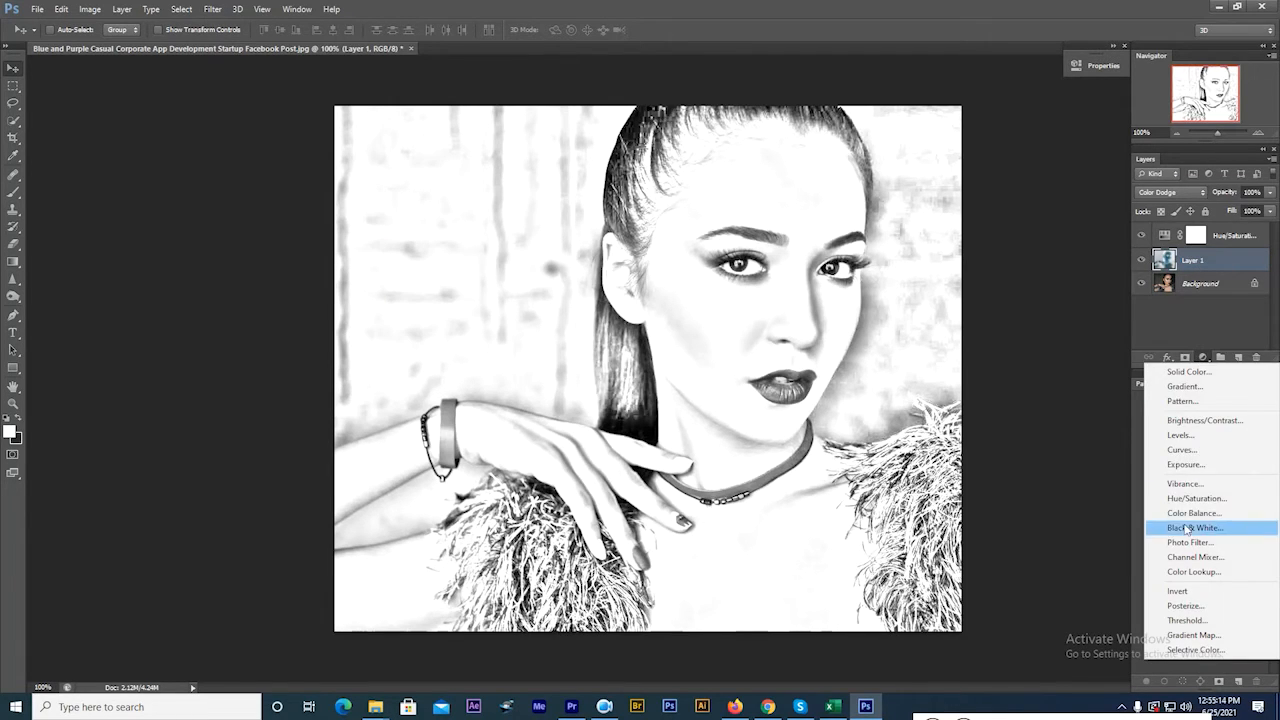
click(1195, 437)
mouse_move(943, 191)
mouse_down()
mouse_move(987, 207)
mouse_move(1002, 206)
mouse_move(997, 193)
mouse_move(1044, 196)
mouse_move(937, 196)
mouse_move(961, 205)
mouse_up()
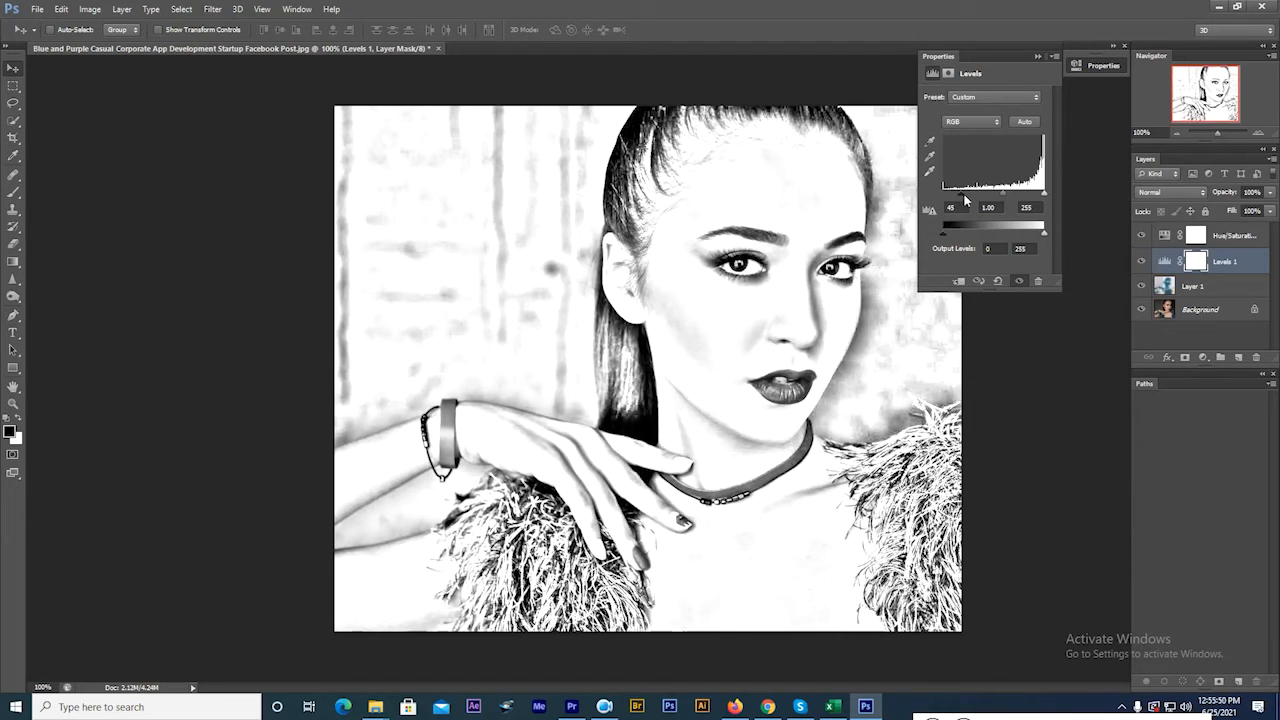
click(1037, 58)
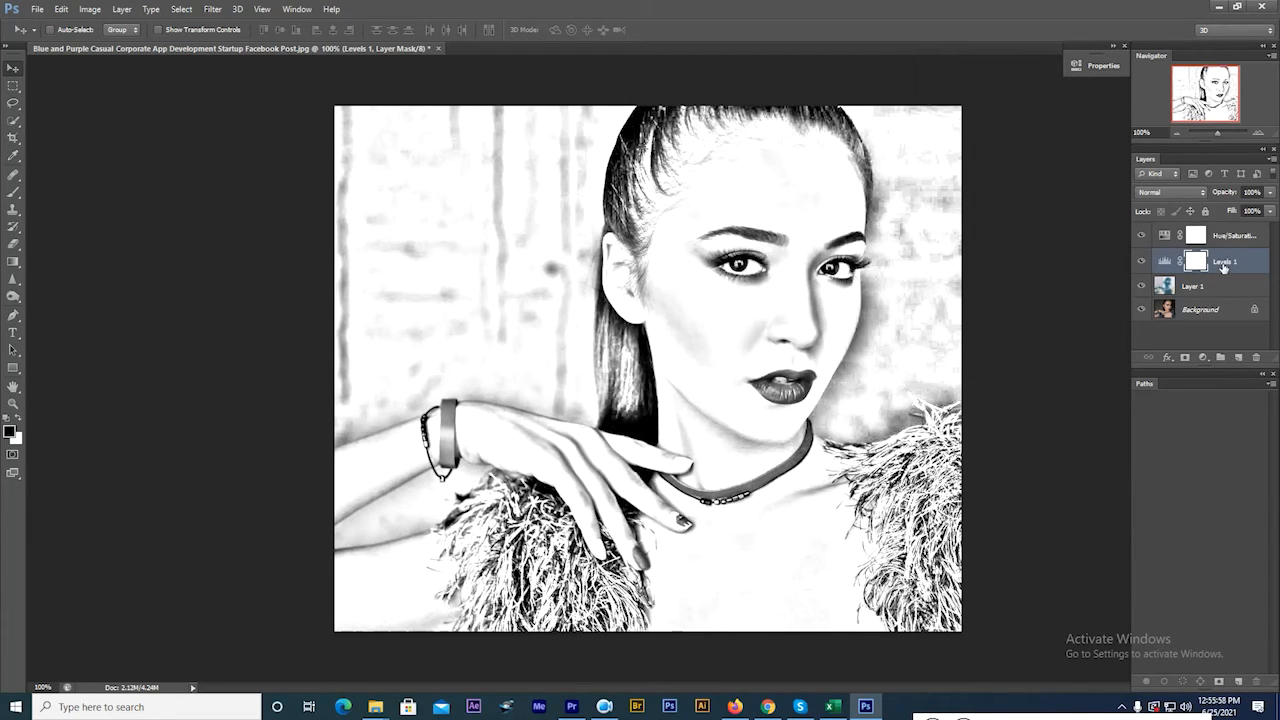
Paint black on the Levels 1 mask over the woman's hair with a soft 60 px brush at 40% opacity.
click(13, 196)
click(68, 35)
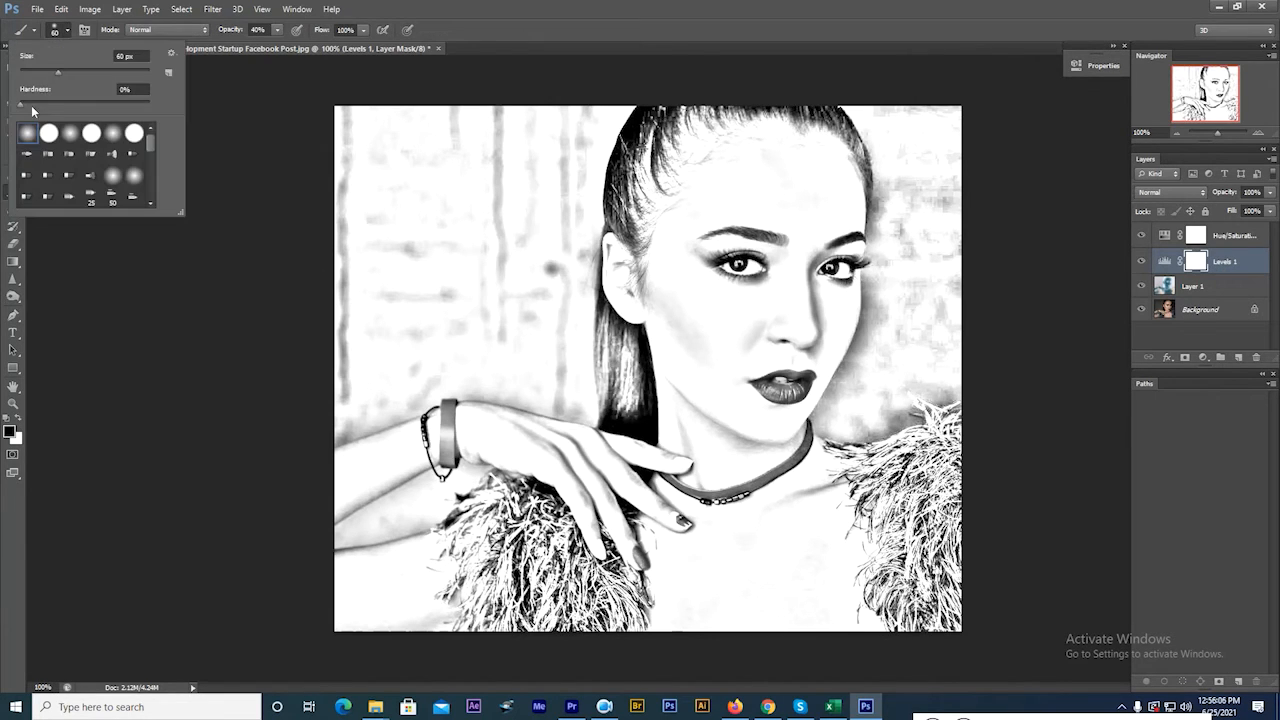
click(66, 36)
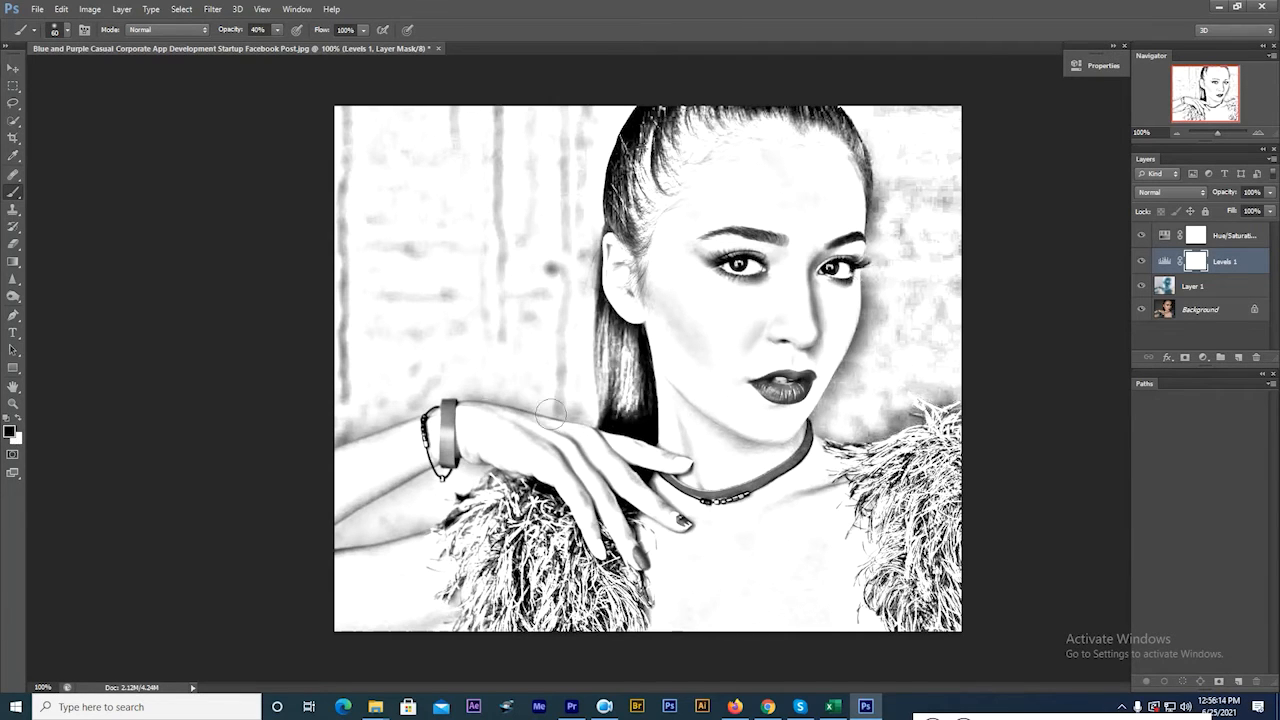
mouse_move(644, 380)
mouse_down()
mouse_move(618, 424)
mouse_move(640, 430)
mouse_up()
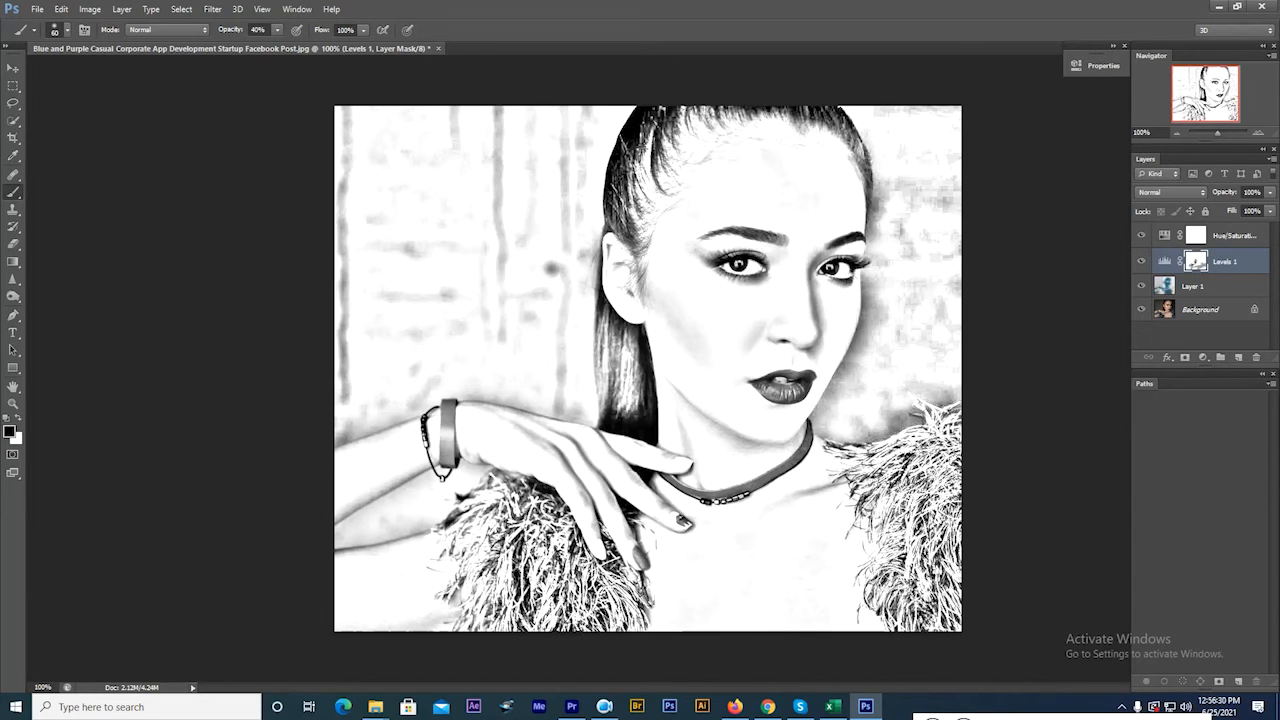
mouse_move(650, 140)
mouse_down()
mouse_move(626, 160)
mouse_move(642, 152)
mouse_move(646, 119)
mouse_up()
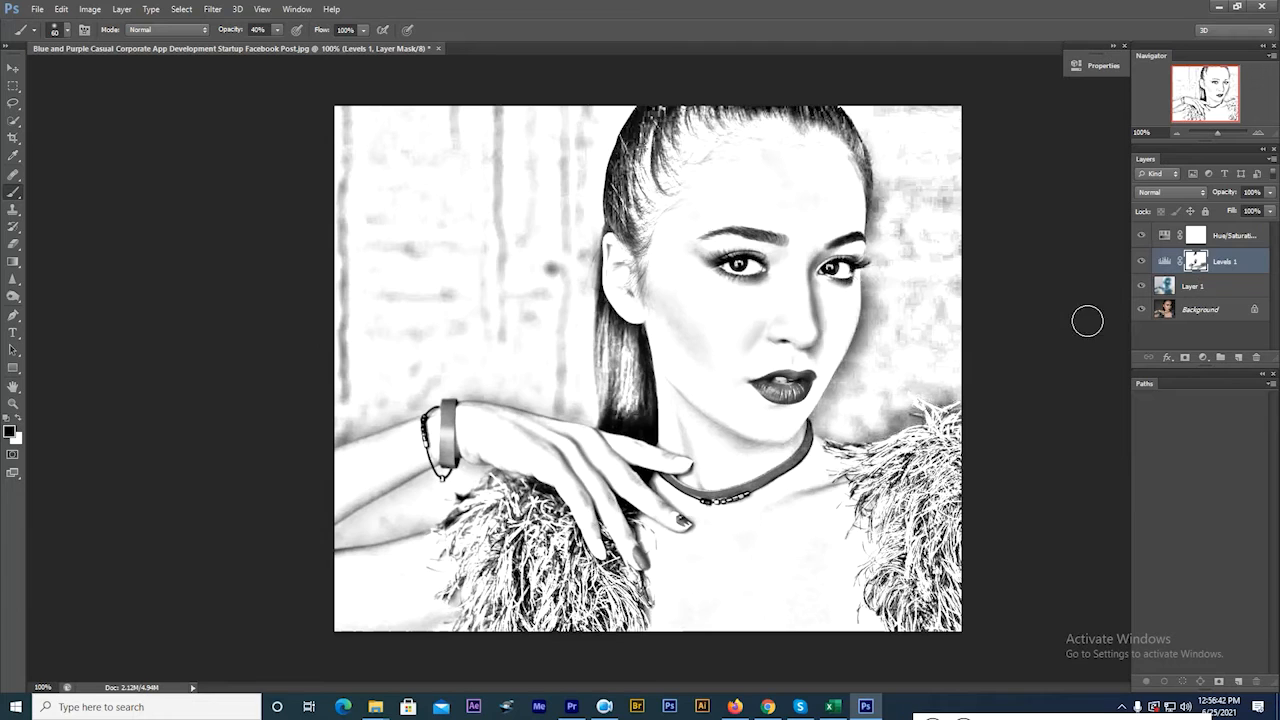
Darken the ponytail on Layer 1 by painting over it in black with the Brush tool.
click(1211, 287)
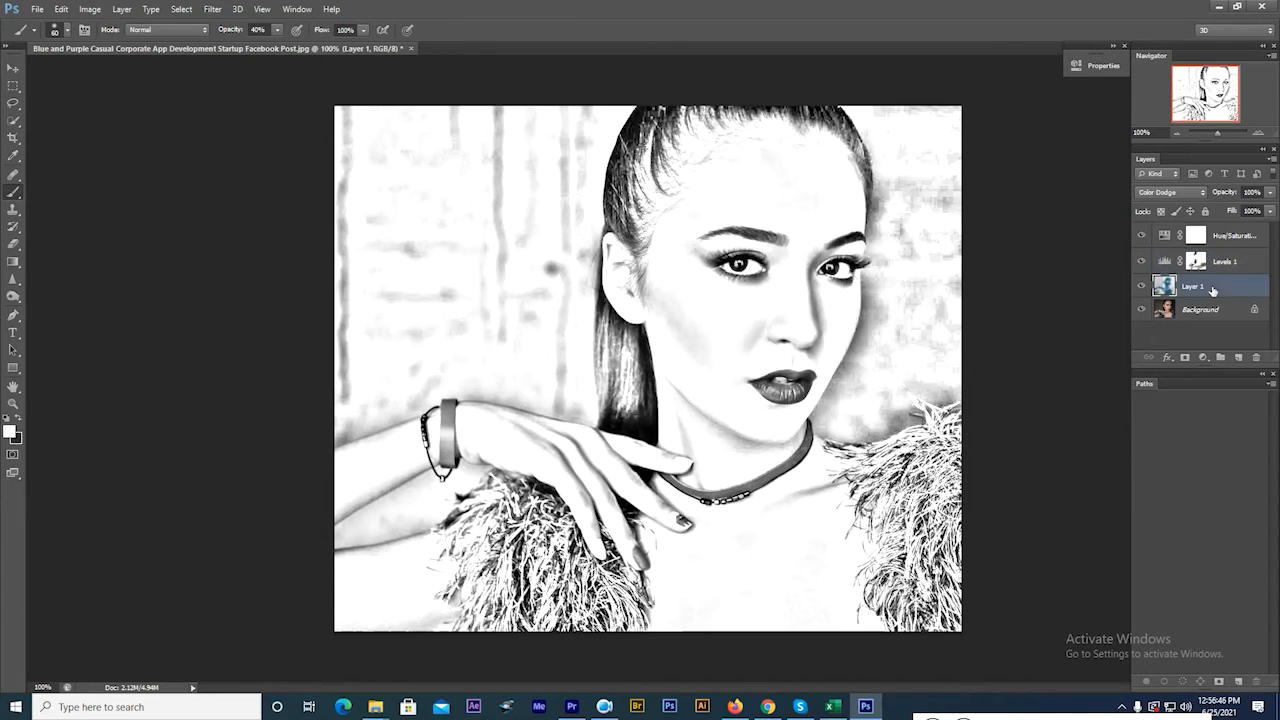
mouse_move(617, 429)
mouse_down()
mouse_move(617, 379)
mouse_move(562, 412)
mouse_move(617, 349)
mouse_move(629, 407)
mouse_move(628, 344)
mouse_up()
click(19, 422)
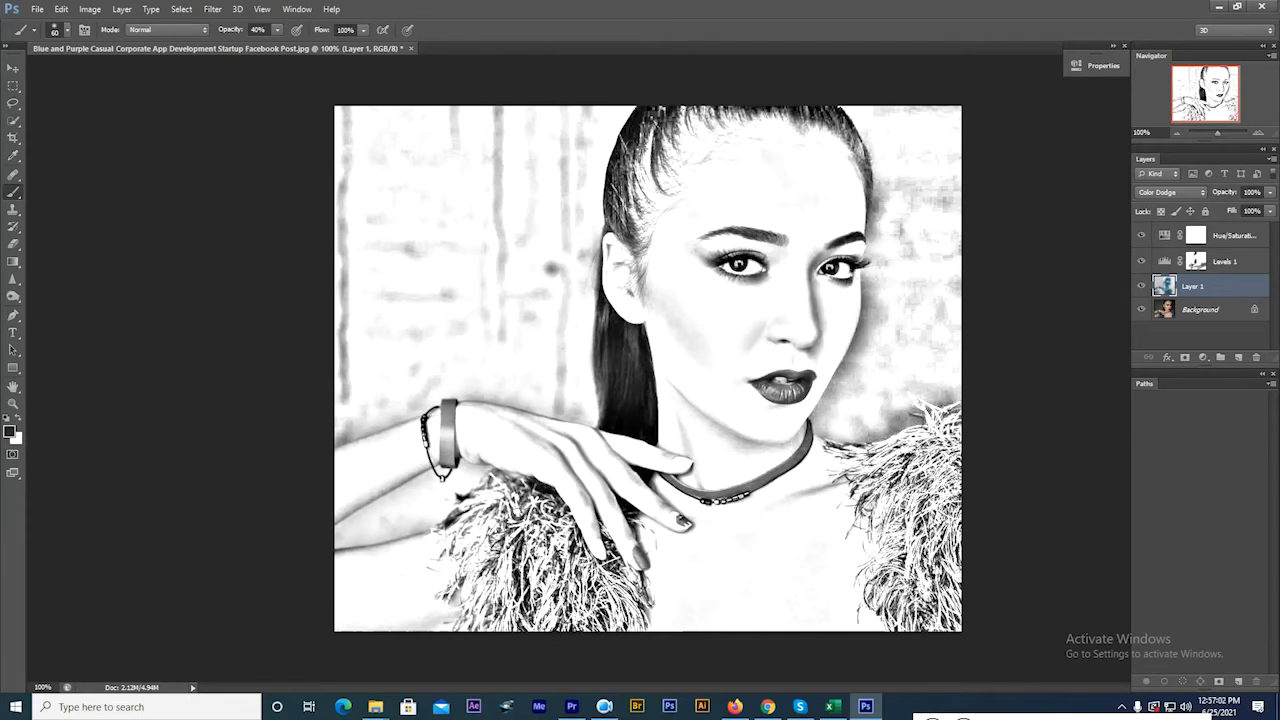
Paint more black on the Levels 1 mask along the top of the hair, enlarging the brush to 200 px.
click(1196, 261)
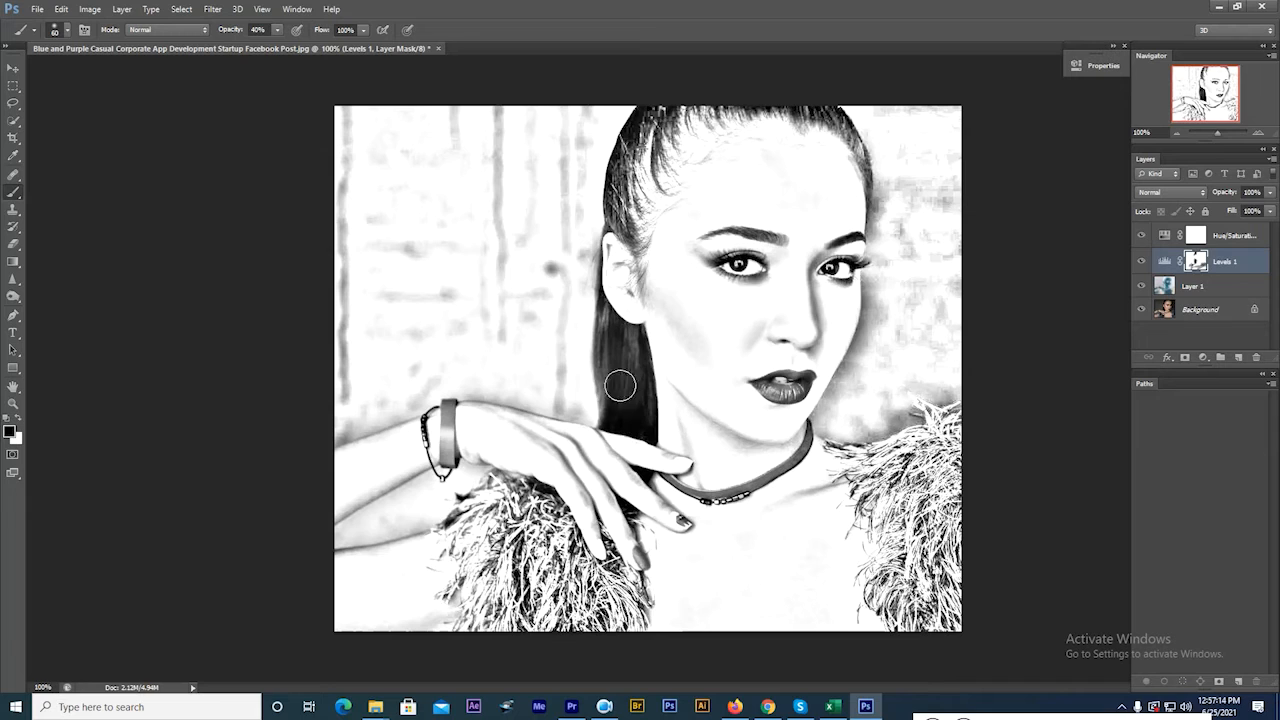
drag(786, 108, 828, 106)
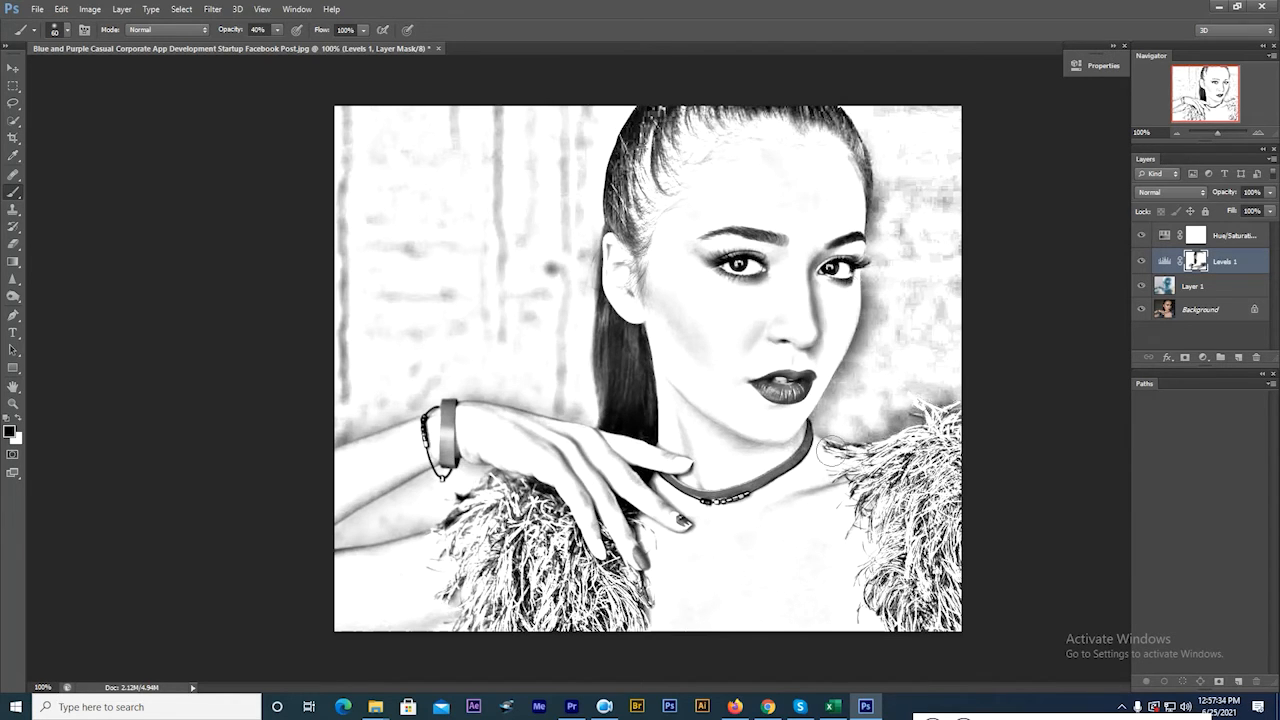
key(bracketright)
key(bracketright)
key(bracketright)
key(bracketright)
key(bracketright)
key(bracketright)
key(bracketright)
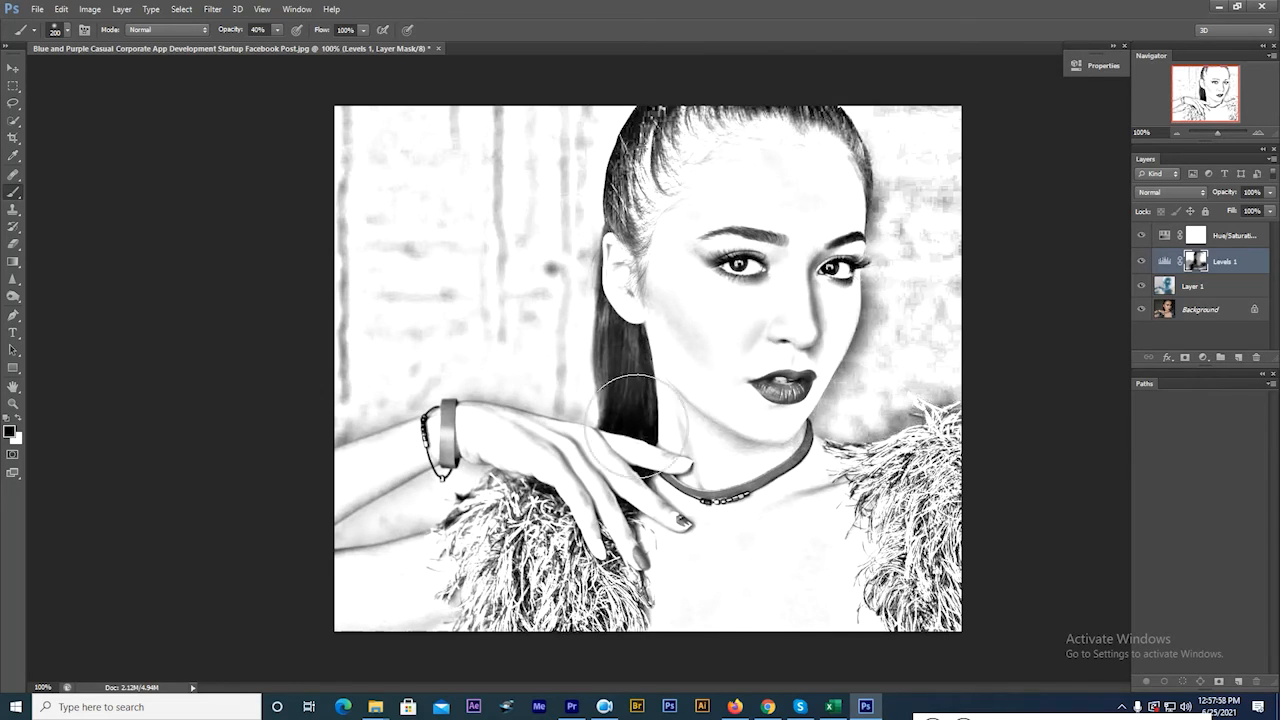
Paint out the backdrop beside the ponytail in white on Layer 1 with a 90 px brush at 100% opacity.
key(bracketleft)
key(bracketleft)
key(bracketleft)
key(bracketleft)
key(bracketleft)
key(bracketleft)
key(bracketleft)
key(bracketleft)
key(bracketleft)
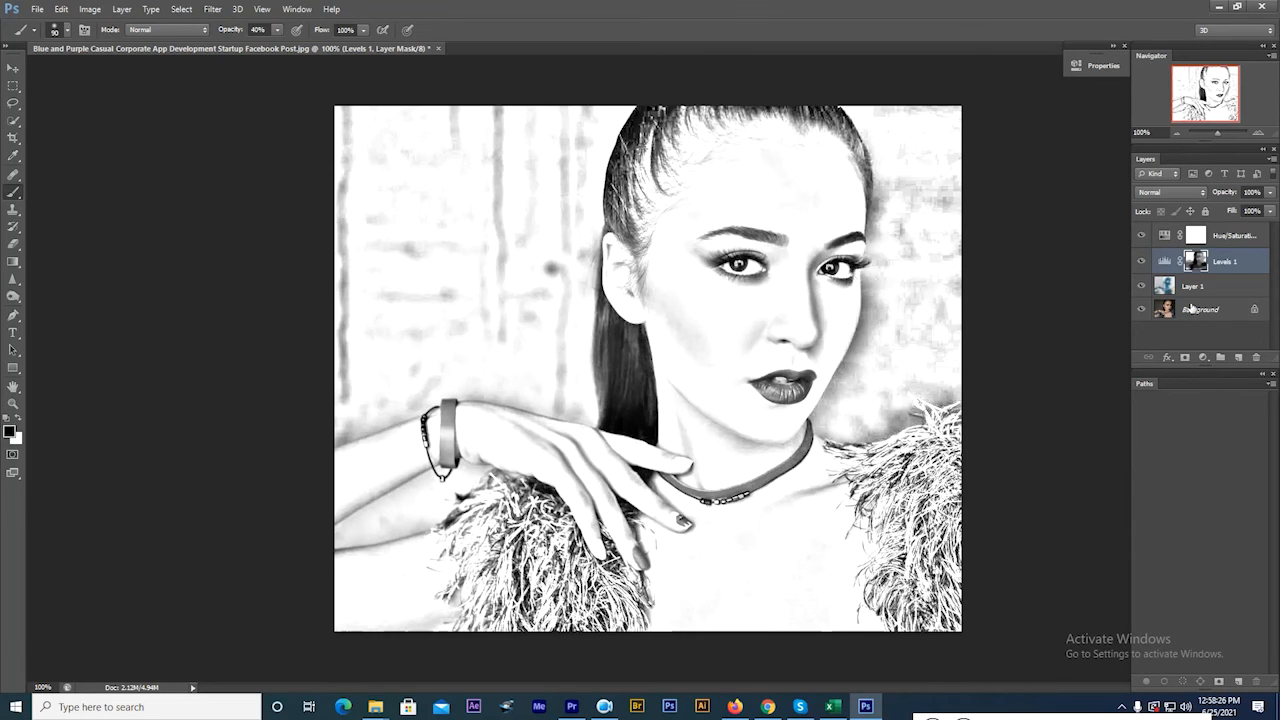
click(1218, 289)
click(1225, 264)
mouse_move(563, 305)
mouse_down()
mouse_move(563, 257)
mouse_move(551, 357)
mouse_move(469, 82)
mouse_move(569, 111)
mouse_move(566, 234)
mouse_up()
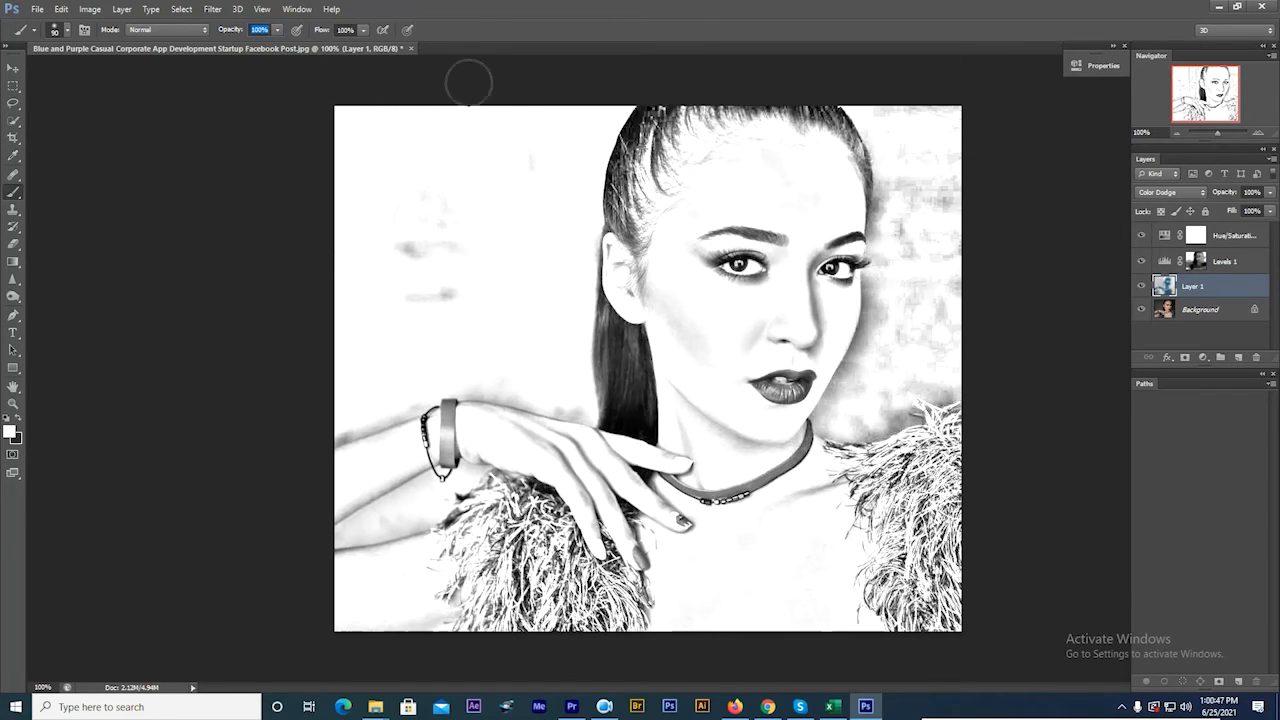
Paint the backdrop between the face and the feathered shoulder white on Layer 1, undoing and redoing the first stroke.
mouse_move(900, 94)
mouse_down()
mouse_move(941, 165)
mouse_move(937, 200)
mouse_move(913, 179)
mouse_move(898, 124)
mouse_move(929, 244)
mouse_move(873, 392)
mouse_move(904, 186)
mouse_move(959, 289)
mouse_move(952, 345)
mouse_move(927, 363)
mouse_move(939, 375)
mouse_move(908, 366)
mouse_move(849, 410)
mouse_move(897, 292)
mouse_move(938, 291)
mouse_up()
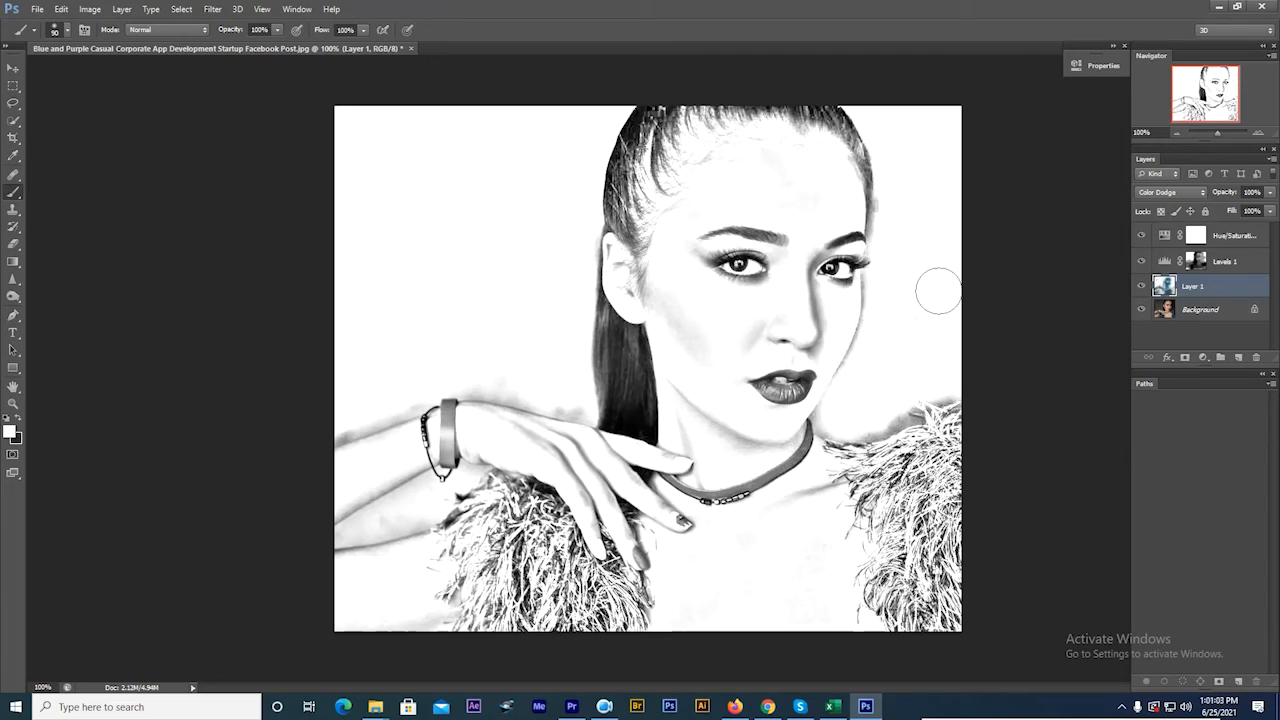
key(ctrl+z)
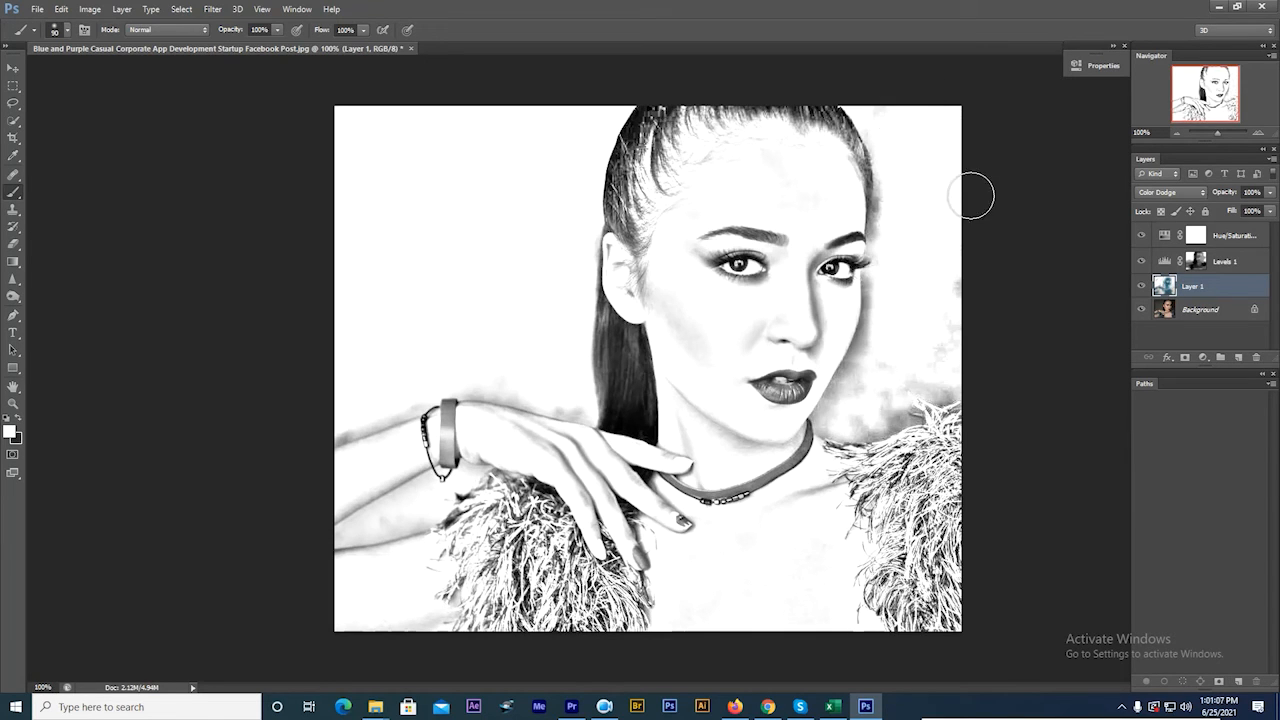
drag(931, 354, 877, 377)
mouse_move(906, 157)
mouse_down()
mouse_move(889, 340)
mouse_move(846, 414)
mouse_move(886, 332)
mouse_move(868, 380)
mouse_move(887, 408)
mouse_move(874, 414)
mouse_move(949, 371)
mouse_move(937, 363)
mouse_up()
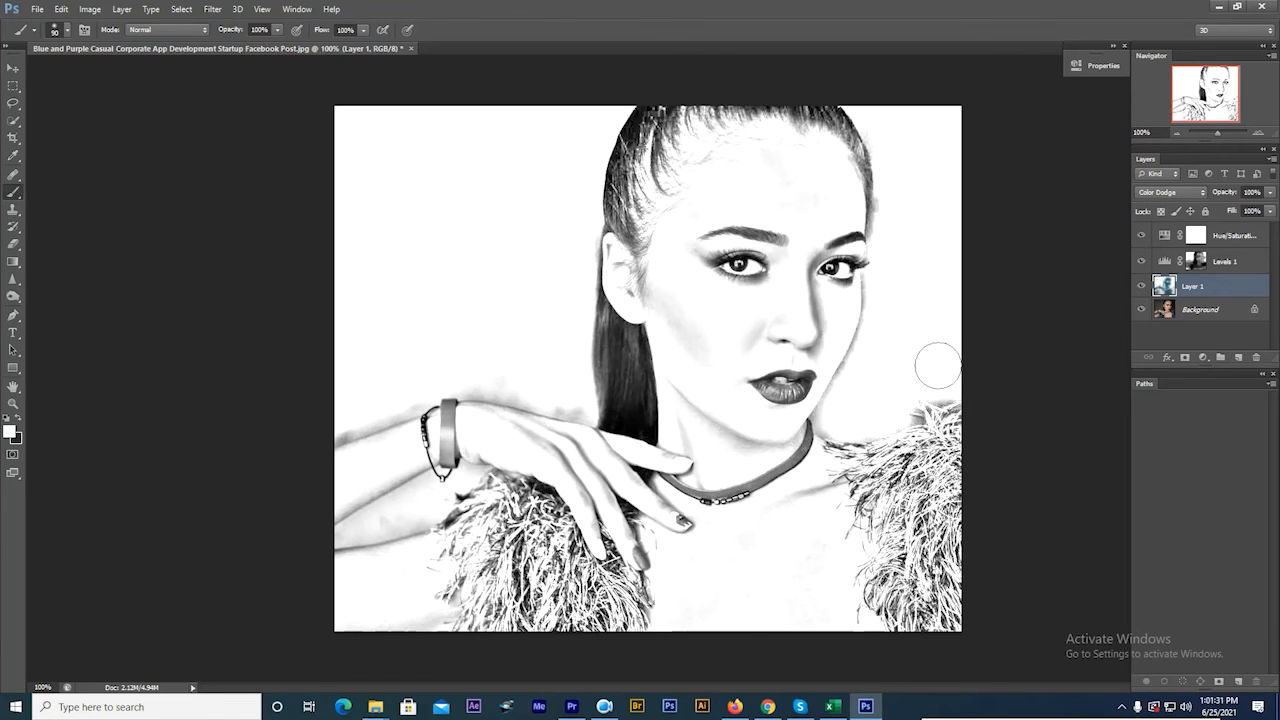
Clean the gray smudges around the wrist and forearm on Layer 1 with white, reducing the brush to 45 px.
mouse_move(469, 361)
mouse_down()
mouse_move(577, 394)
mouse_move(491, 384)
mouse_move(392, 398)
mouse_move(406, 389)
mouse_move(309, 426)
mouse_up()
scroll(370, 386, down, 3)
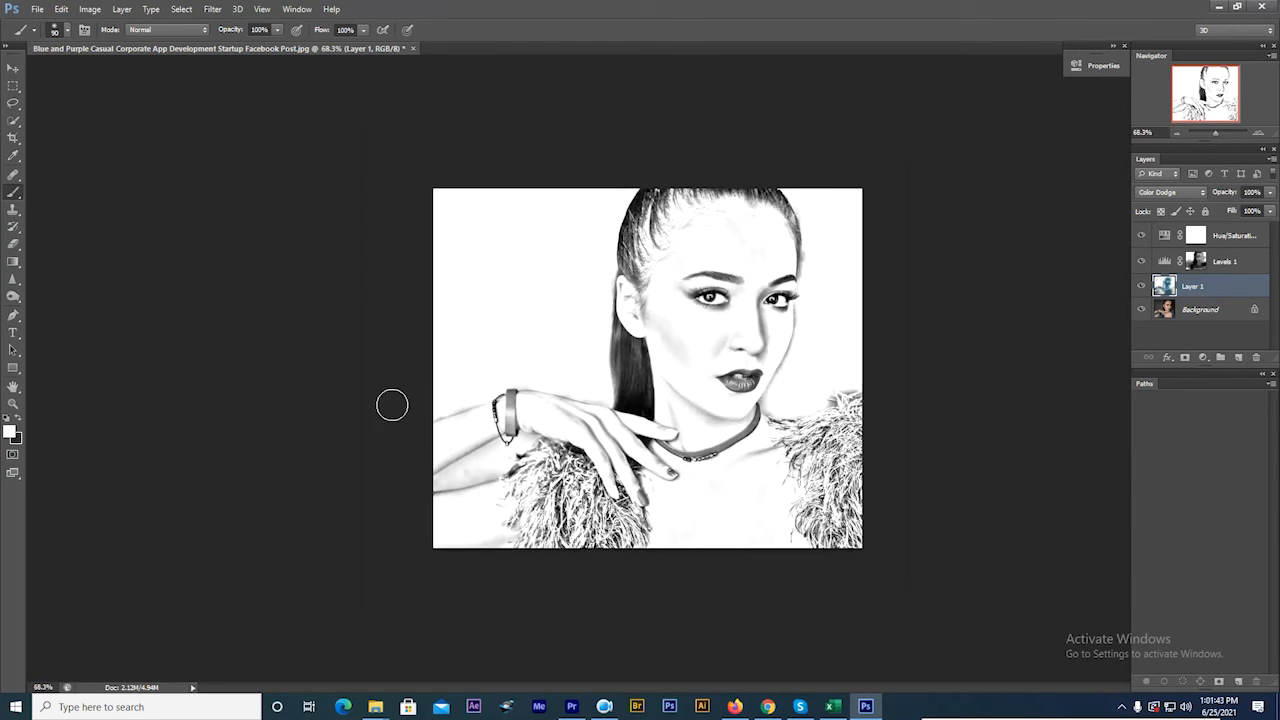
scroll(405, 395, up, 1)
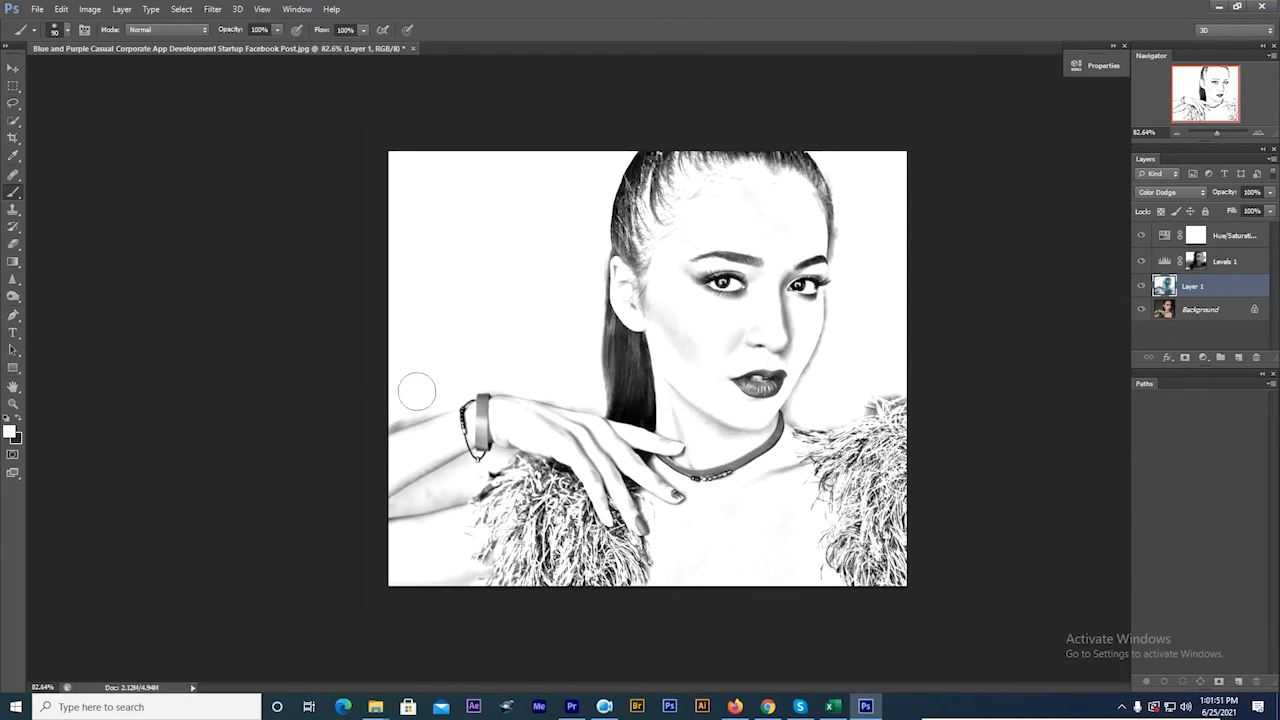
mouse_move(461, 476)
mouse_down()
mouse_move(415, 499)
mouse_move(455, 489)
mouse_up()
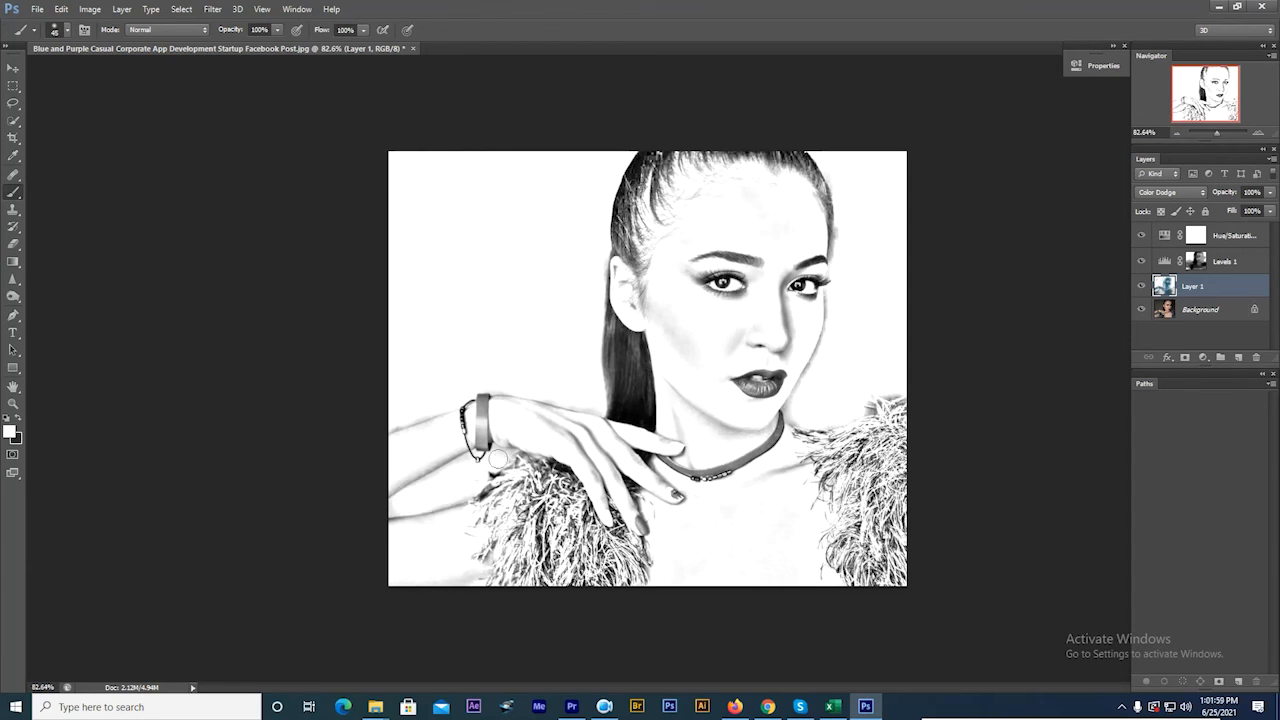
drag(421, 499, 327, 527)
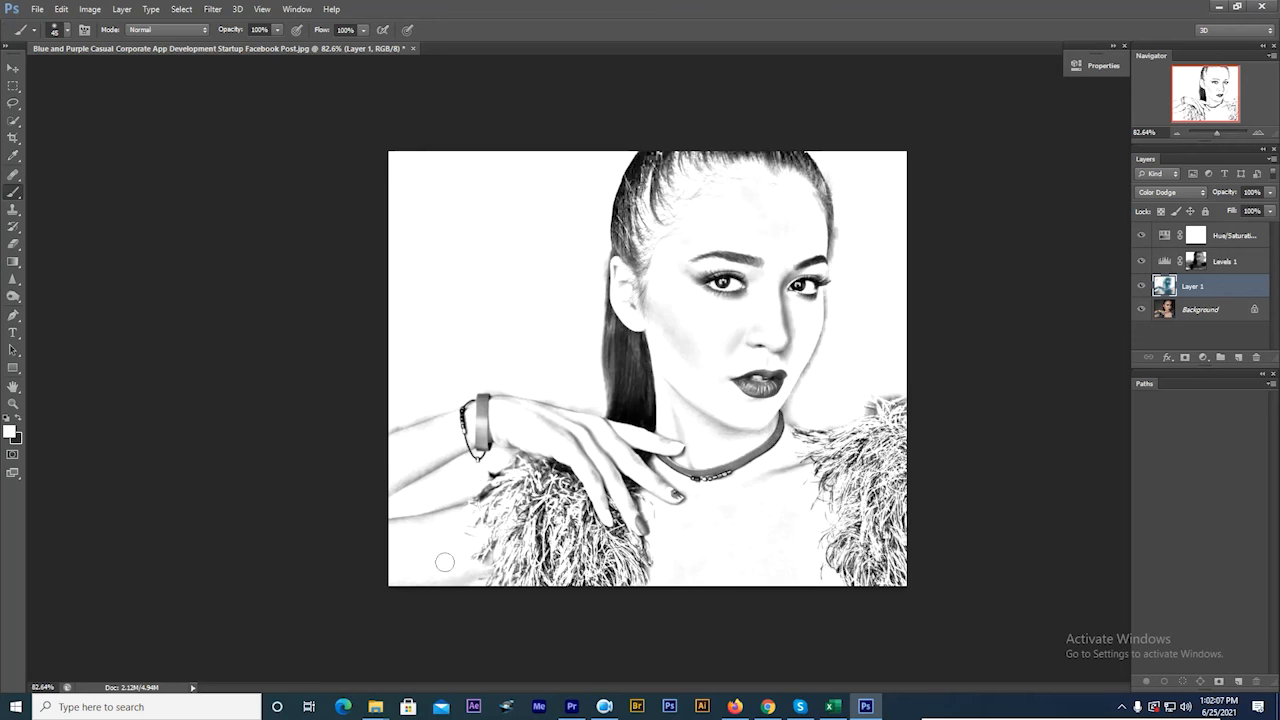